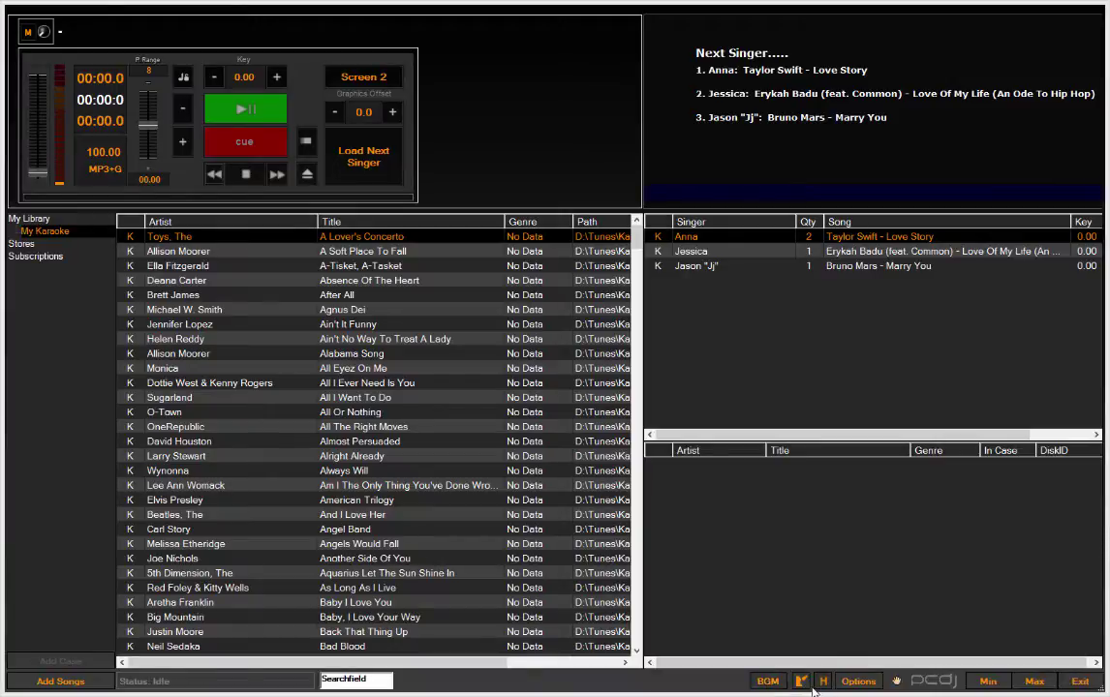
- Show the empty BGM player and bring up its Add Songs menu
click(764, 683)
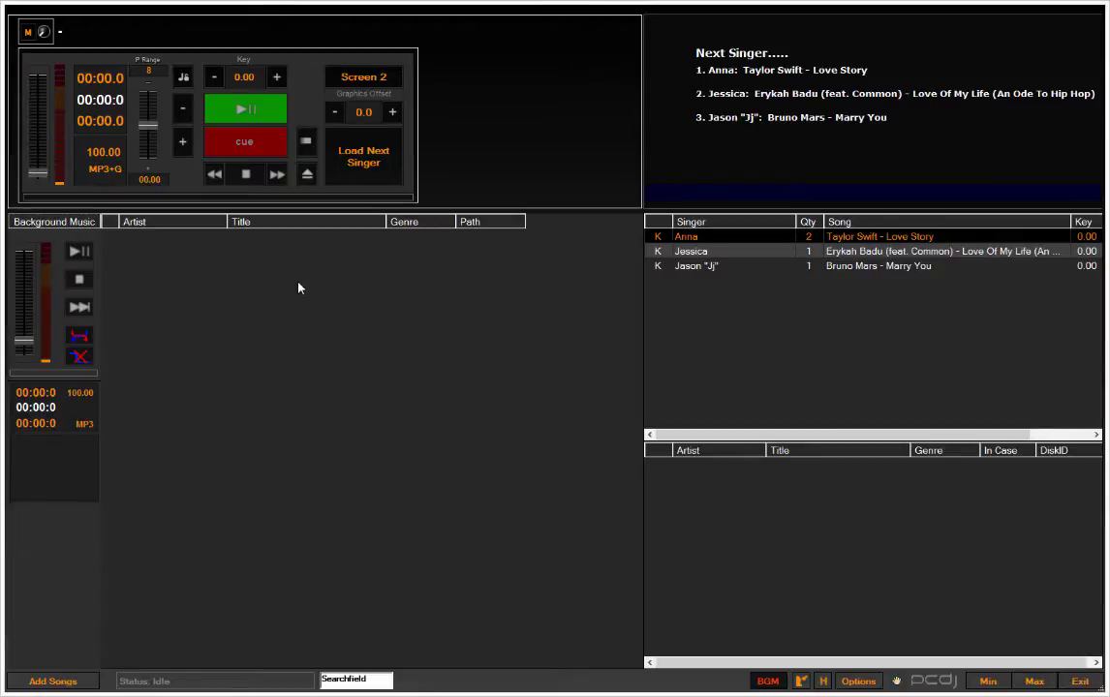
click(54, 684)
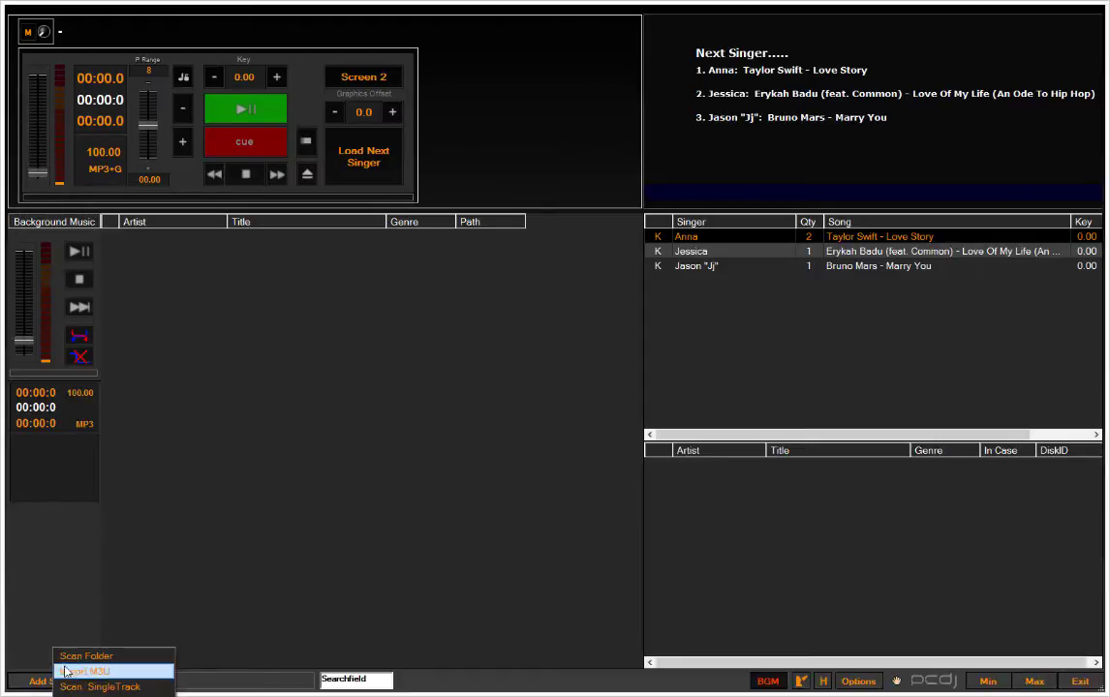
- Choose Scan Folder and target D:\Tunes\Club Music for the background music scan
click(114, 657)
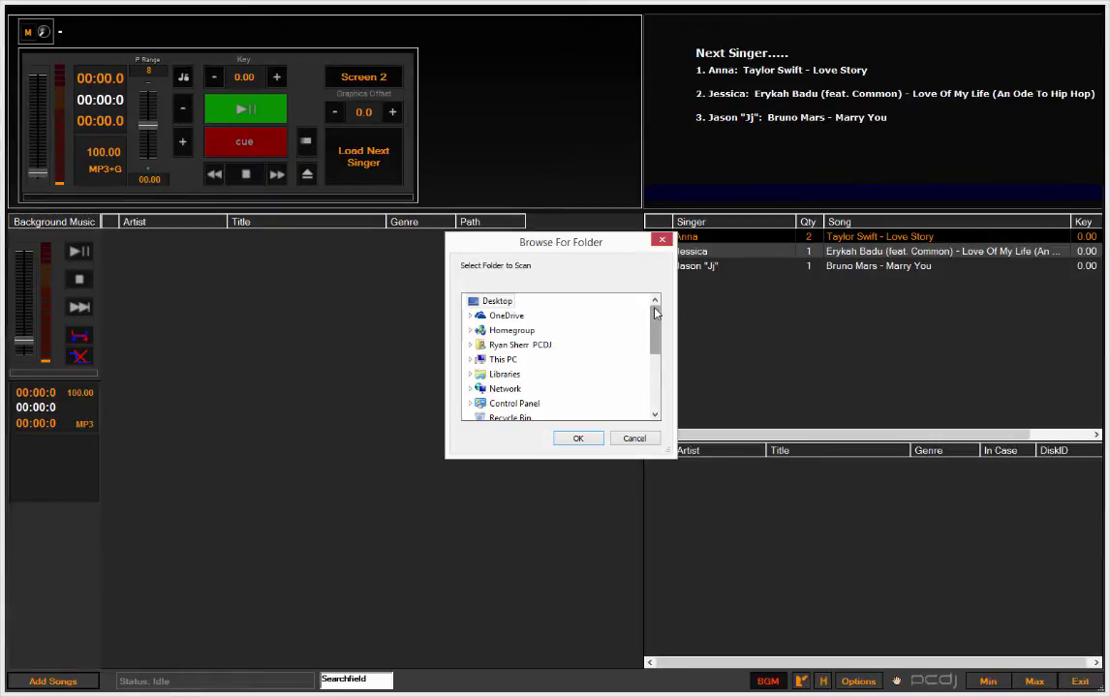
scroll(656, 312, down, 2)
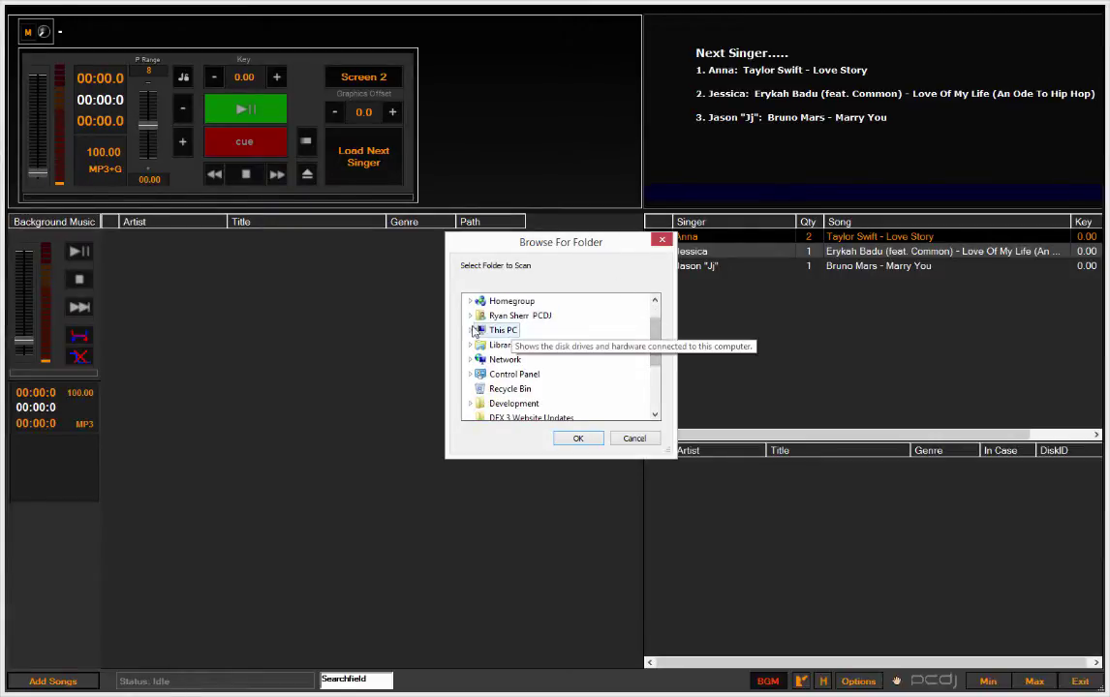
click(471, 330)
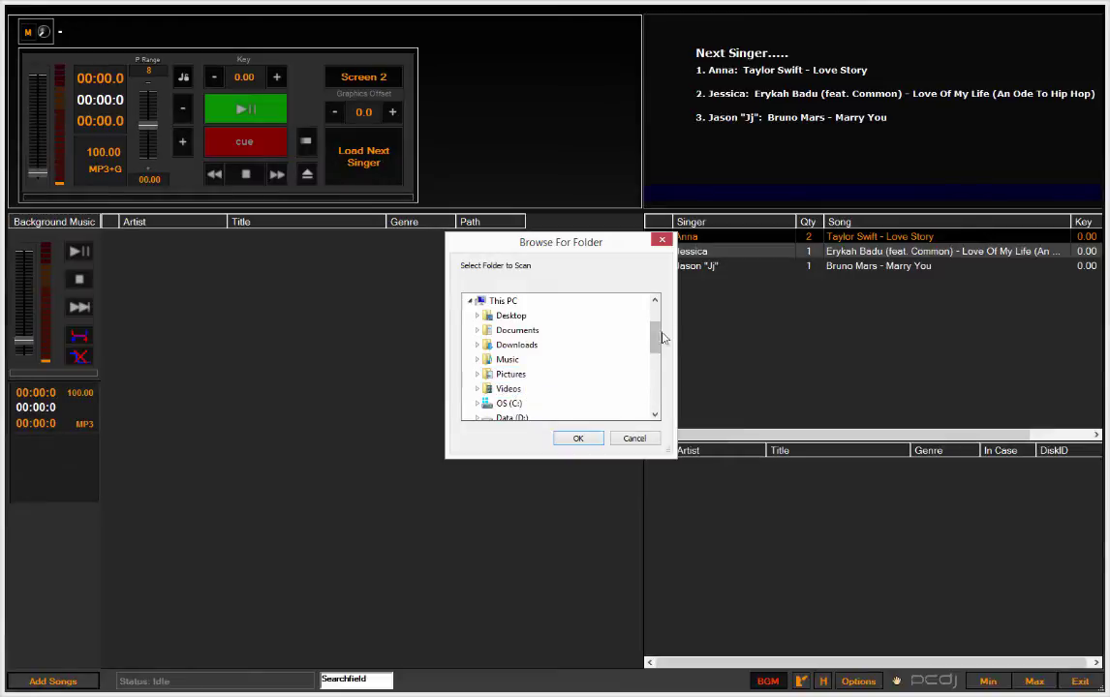
scroll(589, 329, down, 2)
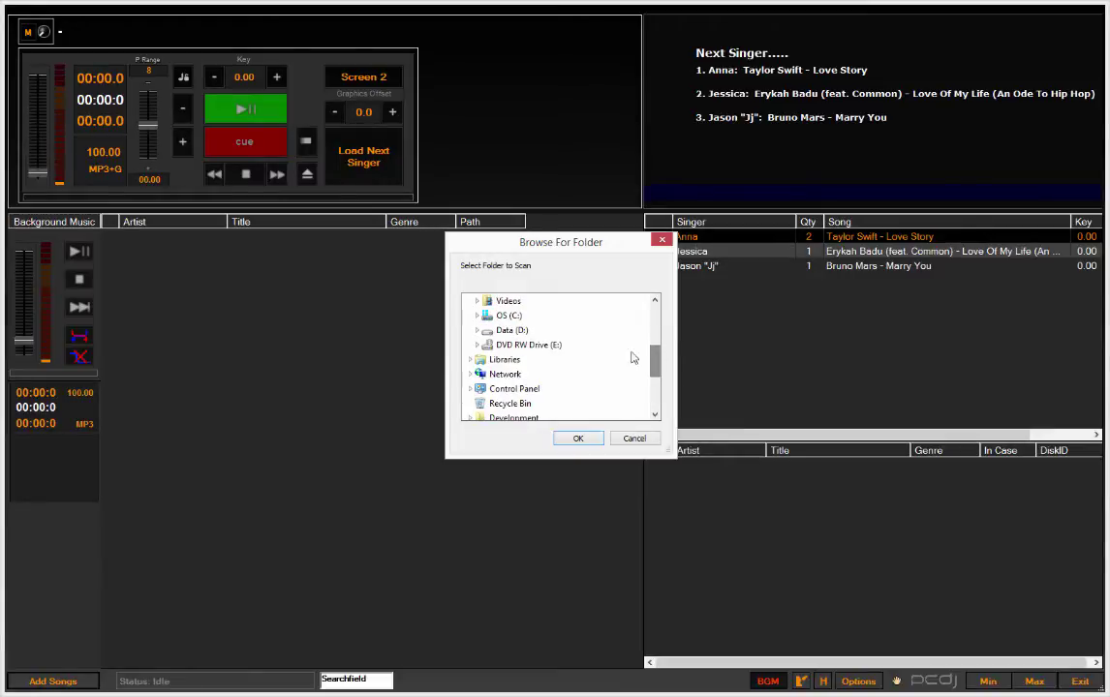
click(476, 331)
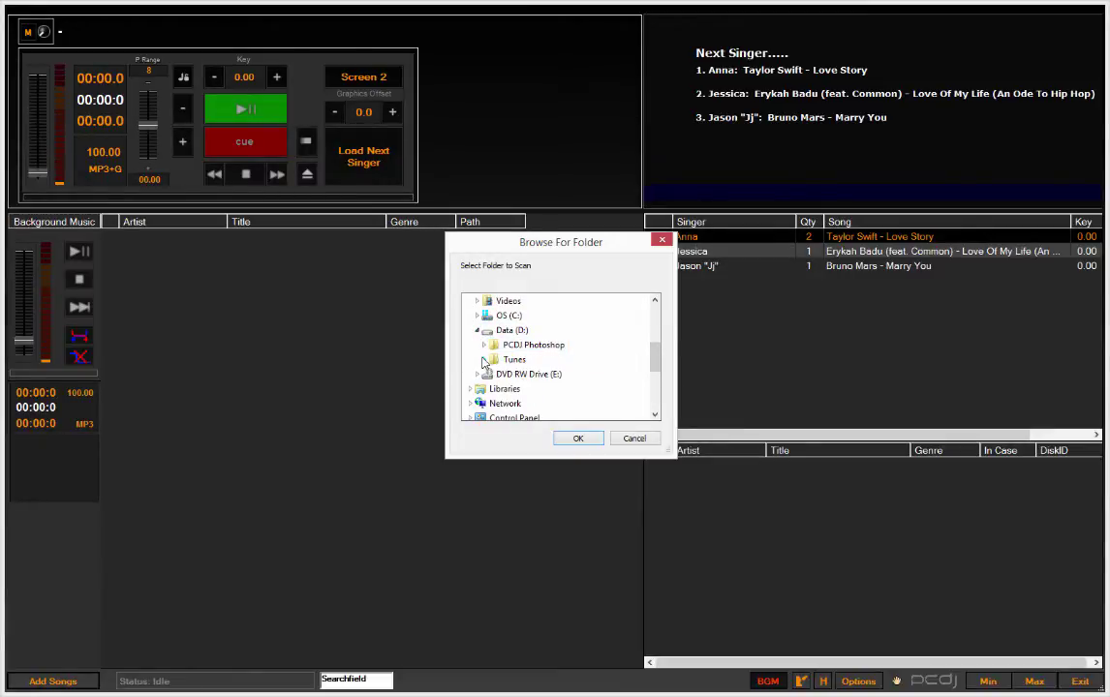
click(484, 359)
scroll(658, 339, down, 1)
click(538, 392)
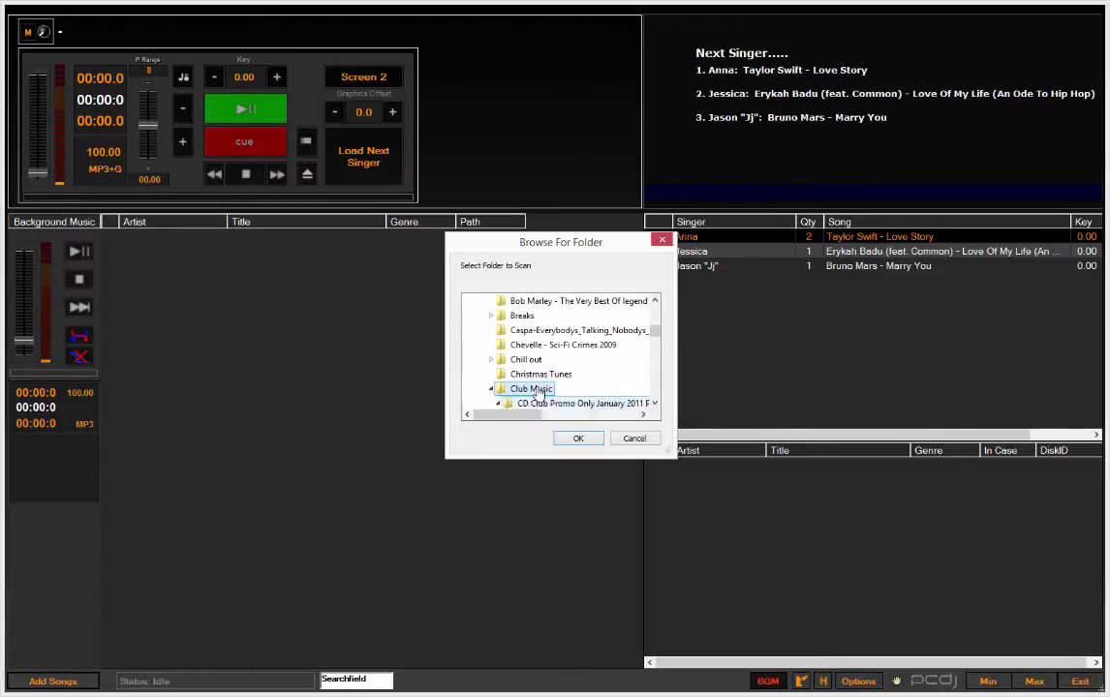
click(578, 441)
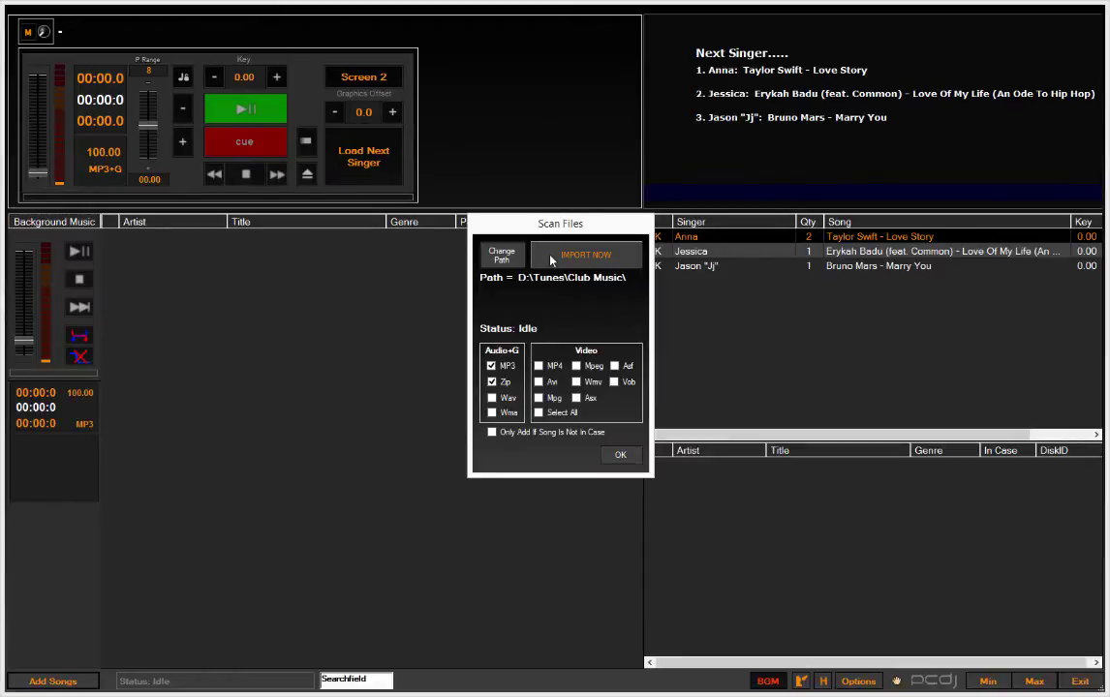
- Import the 120 Club Music tracks, then widen the Artist and Title columns
click(552, 257)
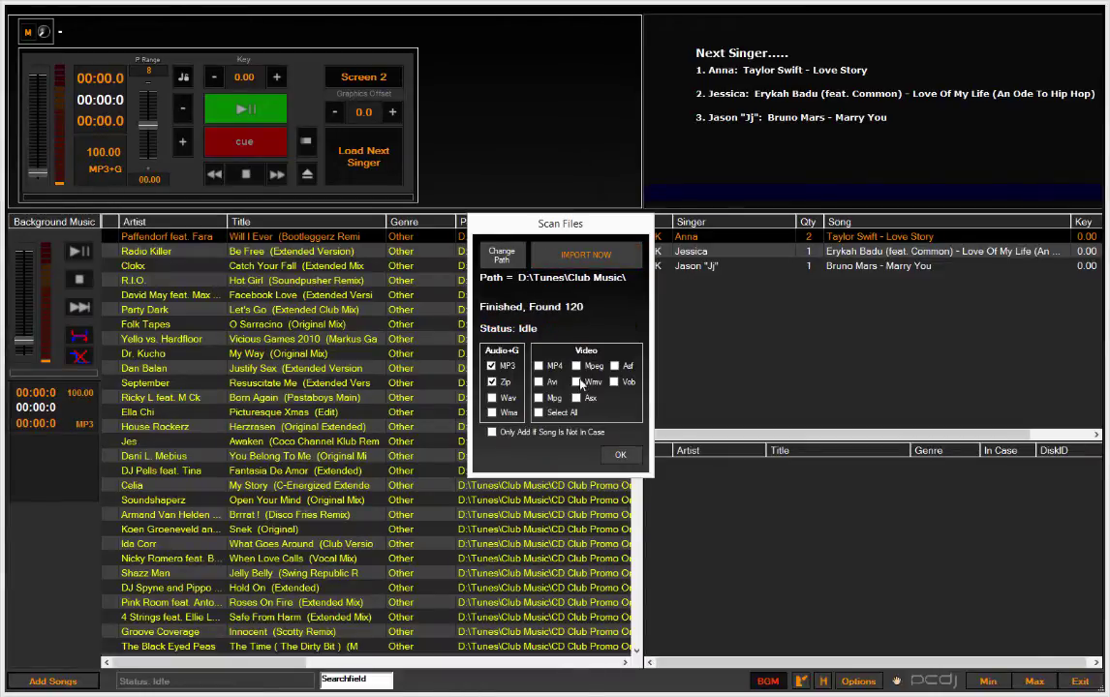
click(619, 455)
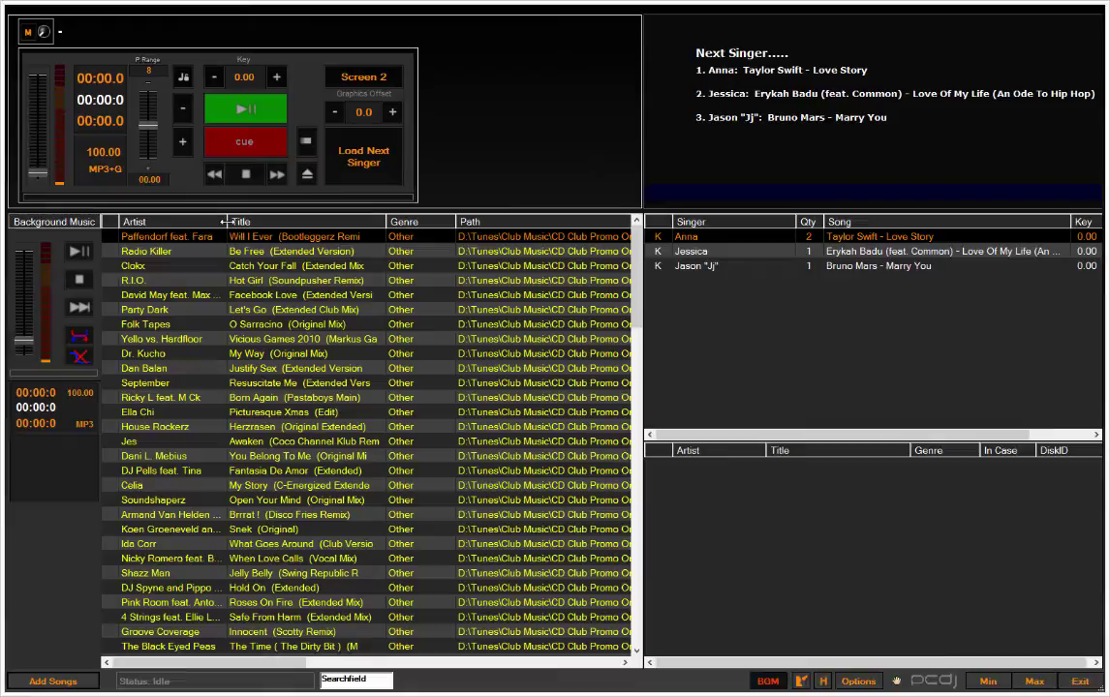
drag(225, 222, 293, 222)
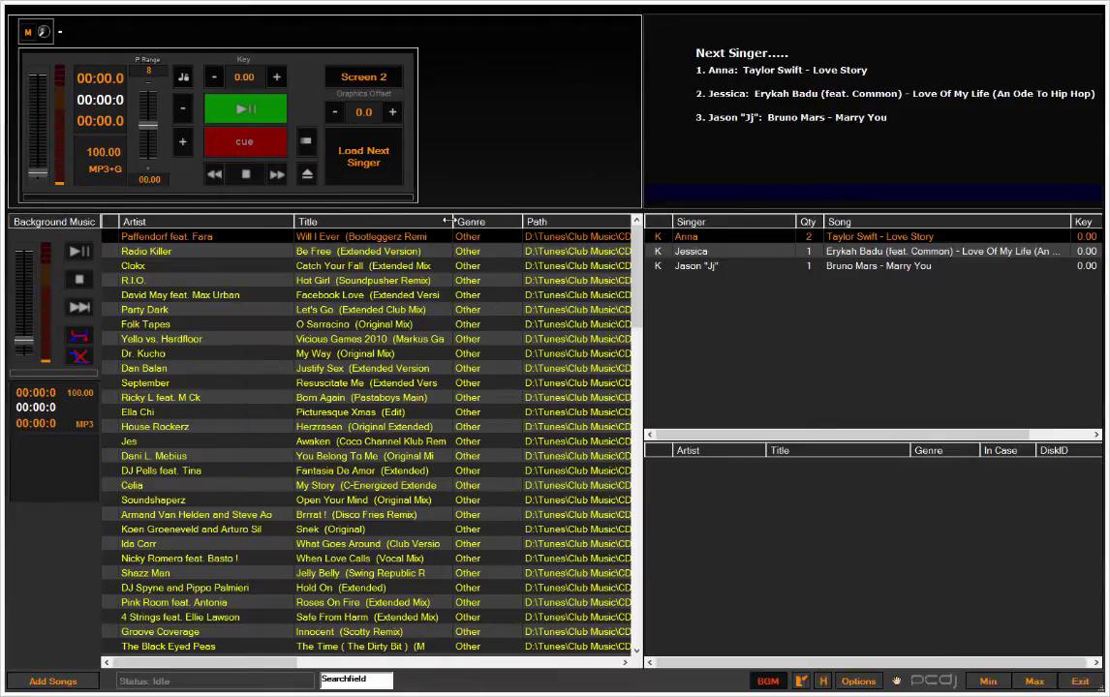
drag(448, 221, 523, 222)
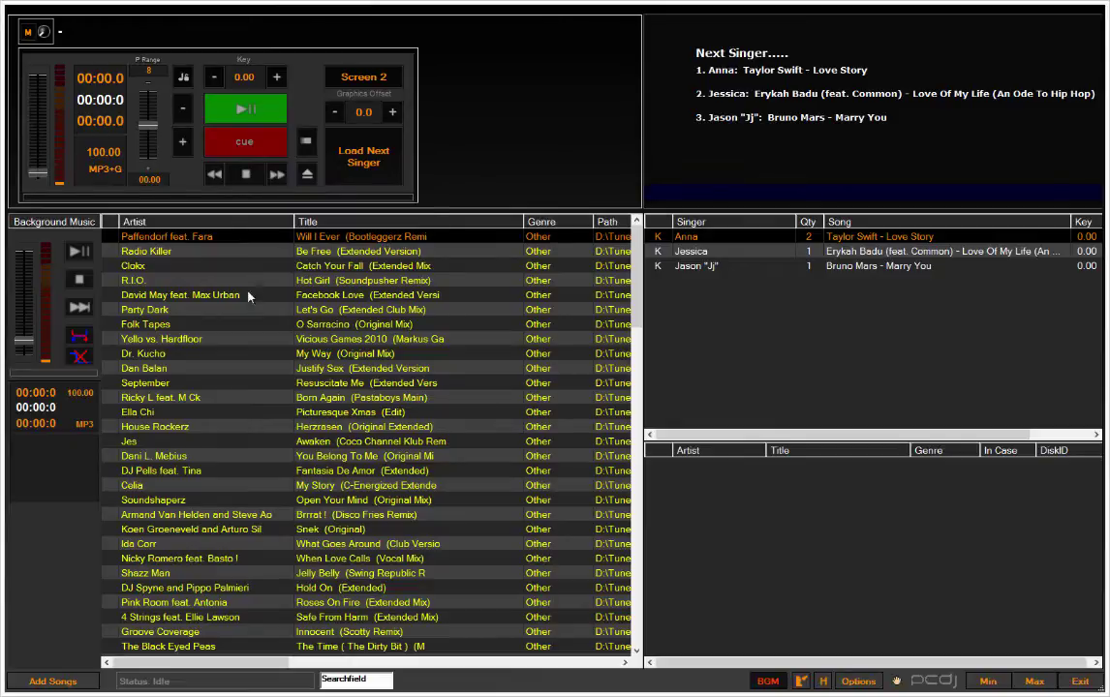
- Save the current background music list as a case named 'Club Music'
right_click(271, 339)
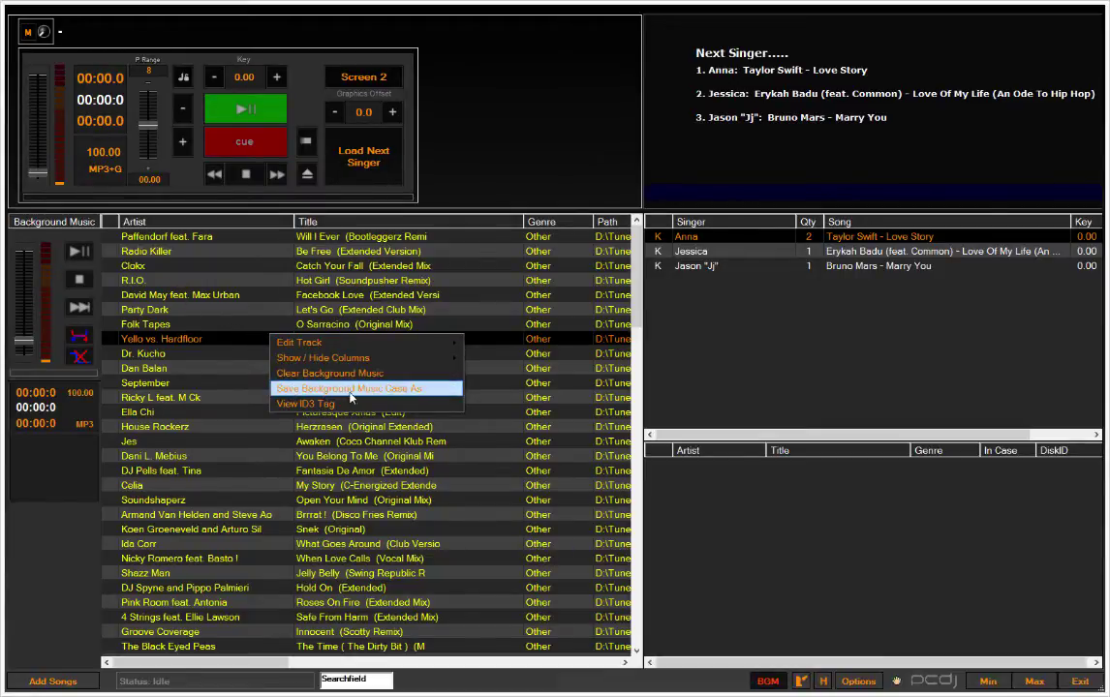
click(387, 392)
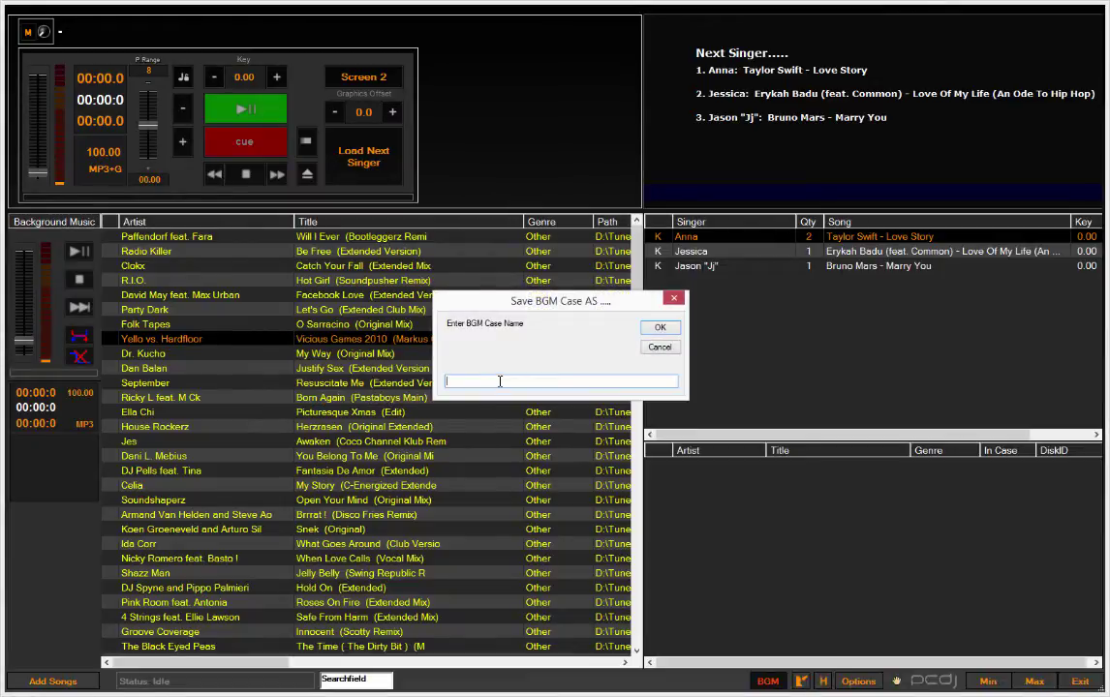
text(Club Music)
key(Return)
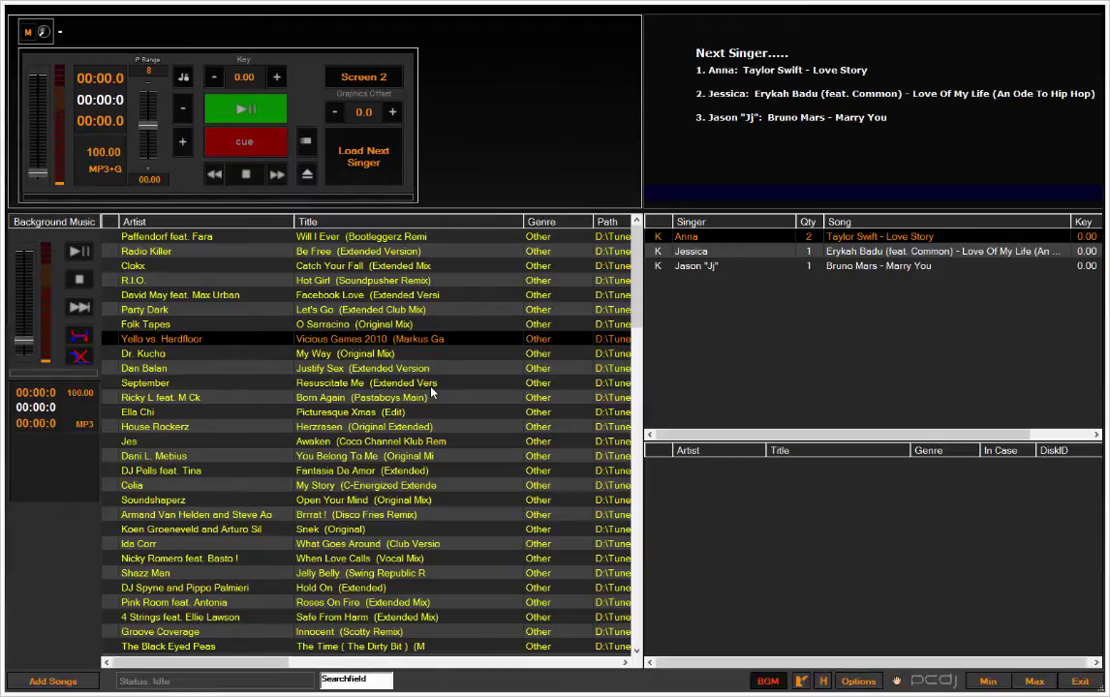
- Clear all songs from the background music list, confirming with Yes
right_click(297, 383)
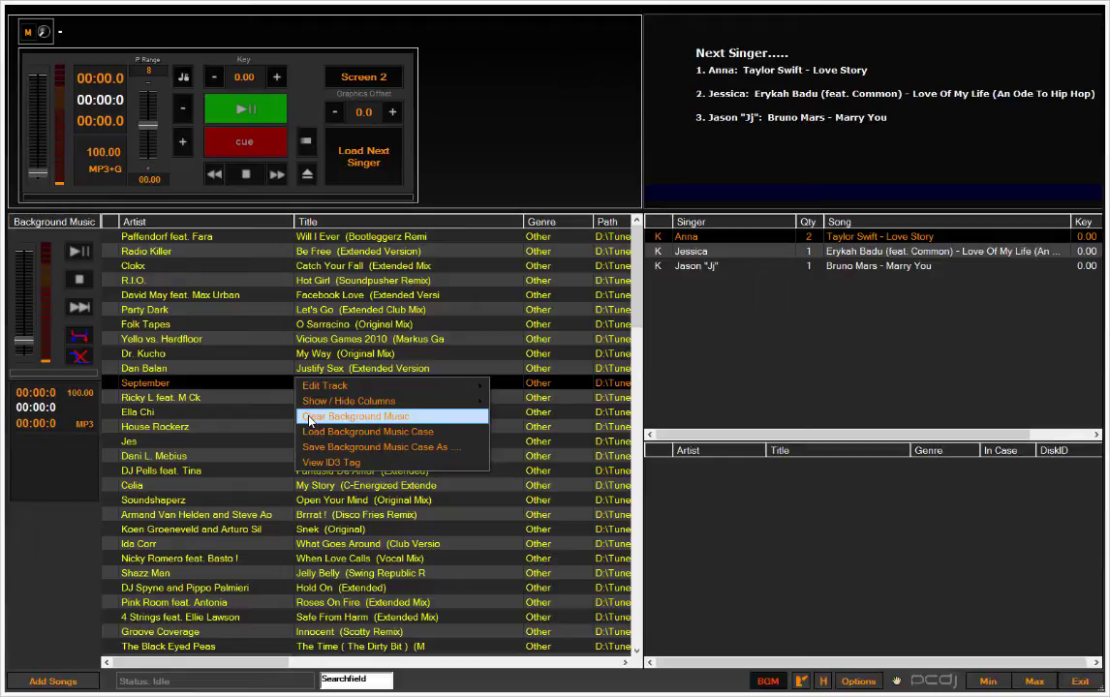
click(310, 417)
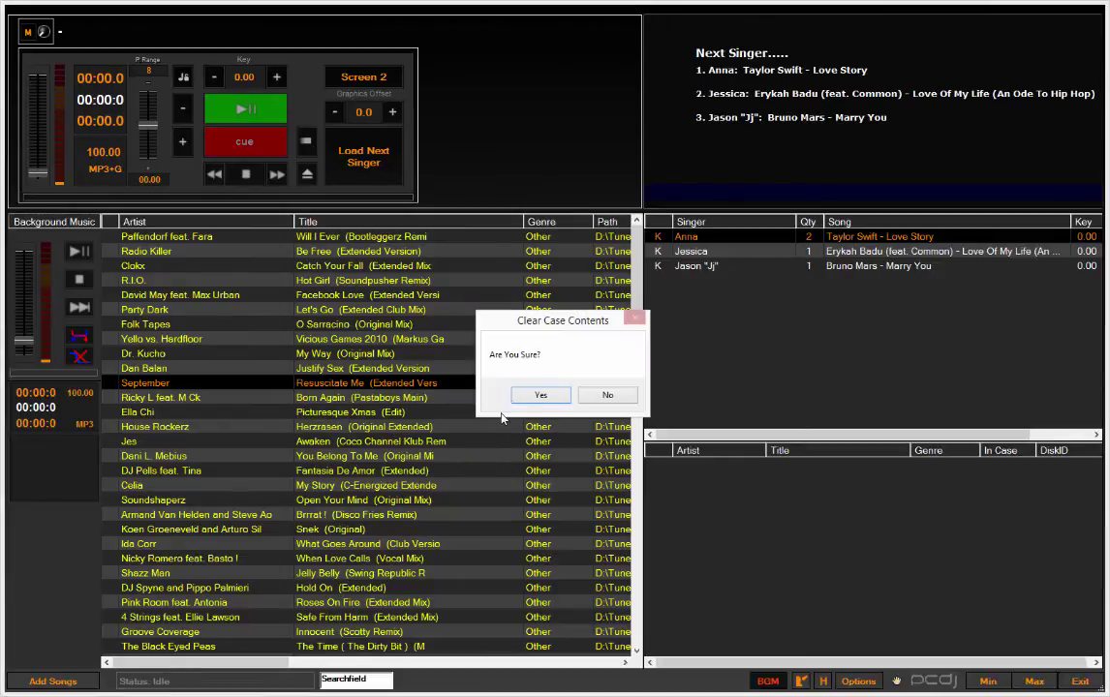
click(530, 393)
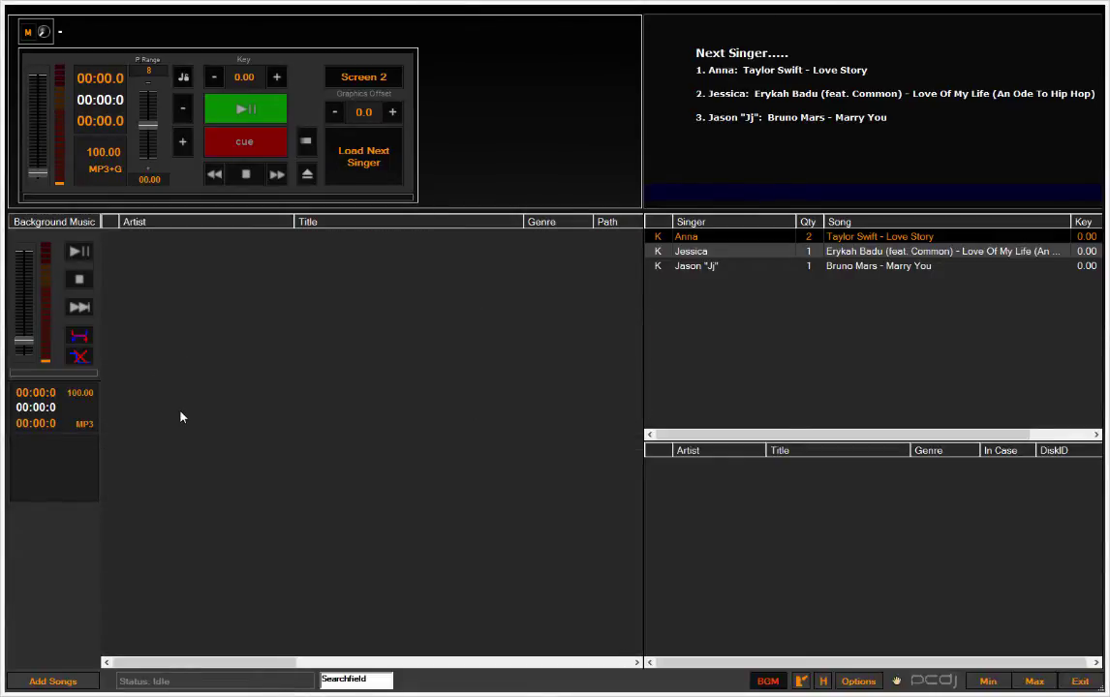
- Scan D:\Tunes\Breaks and import its 497 tracks into the background music list
click(61, 677)
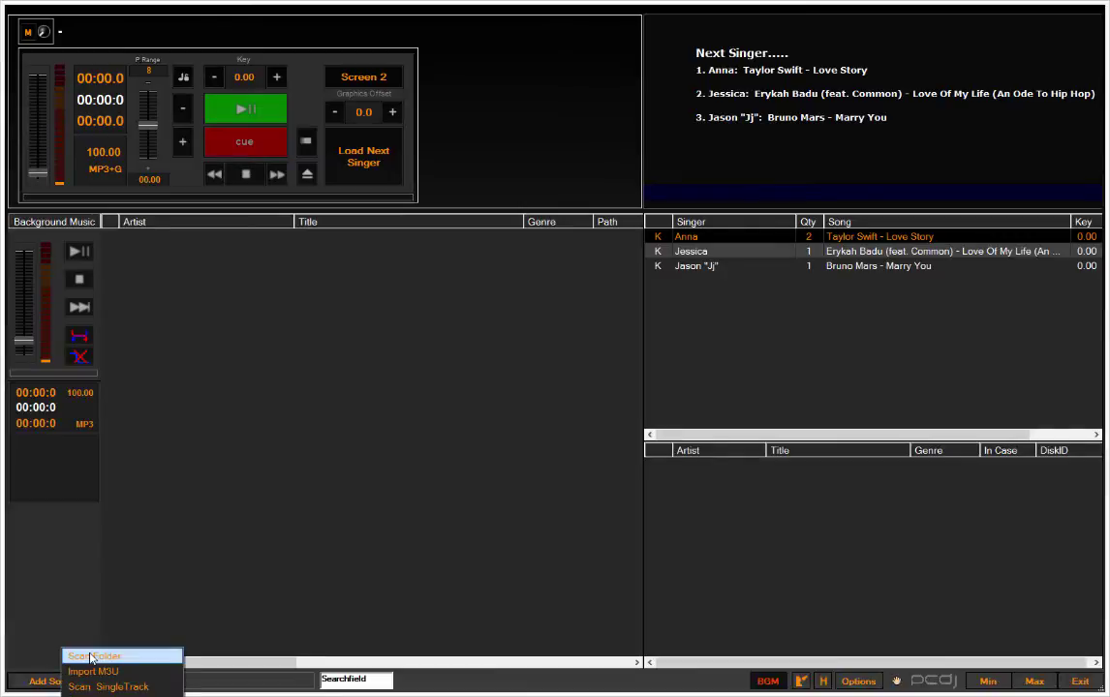
click(92, 659)
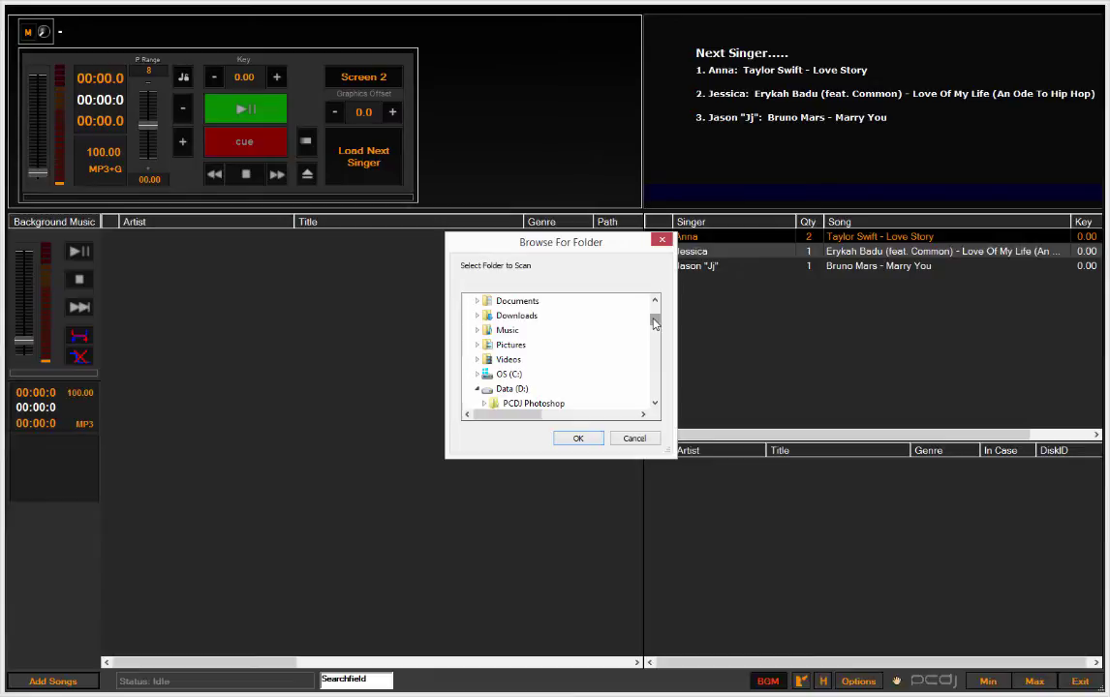
mouse_move(654, 324)
mouse_down()
mouse_move(654, 345)
mouse_move(652, 325)
mouse_up()
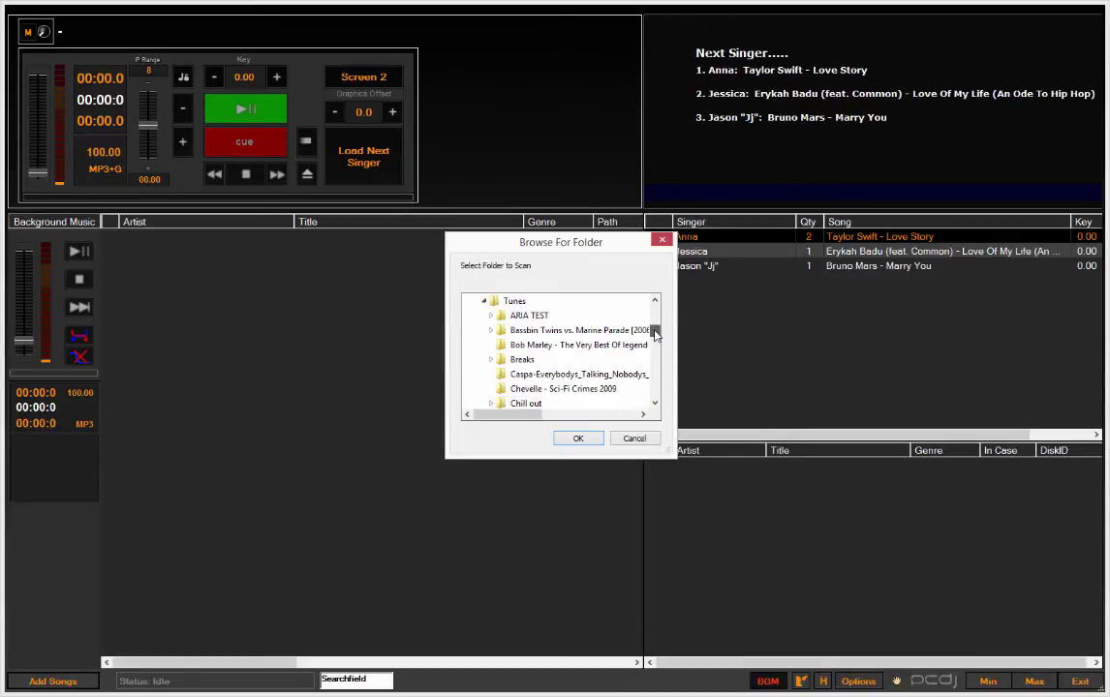
double_click(523, 360)
click(577, 438)
click(587, 255)
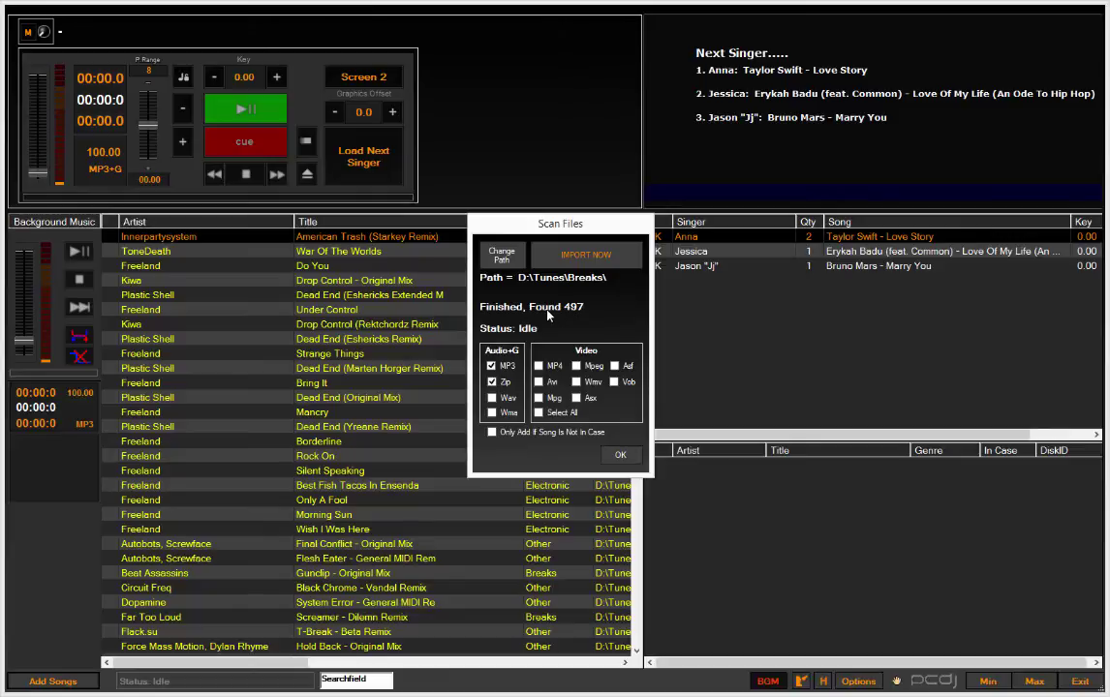
- Save the Breaks track list as a background music case named '50's Tunes'
click(619, 453)
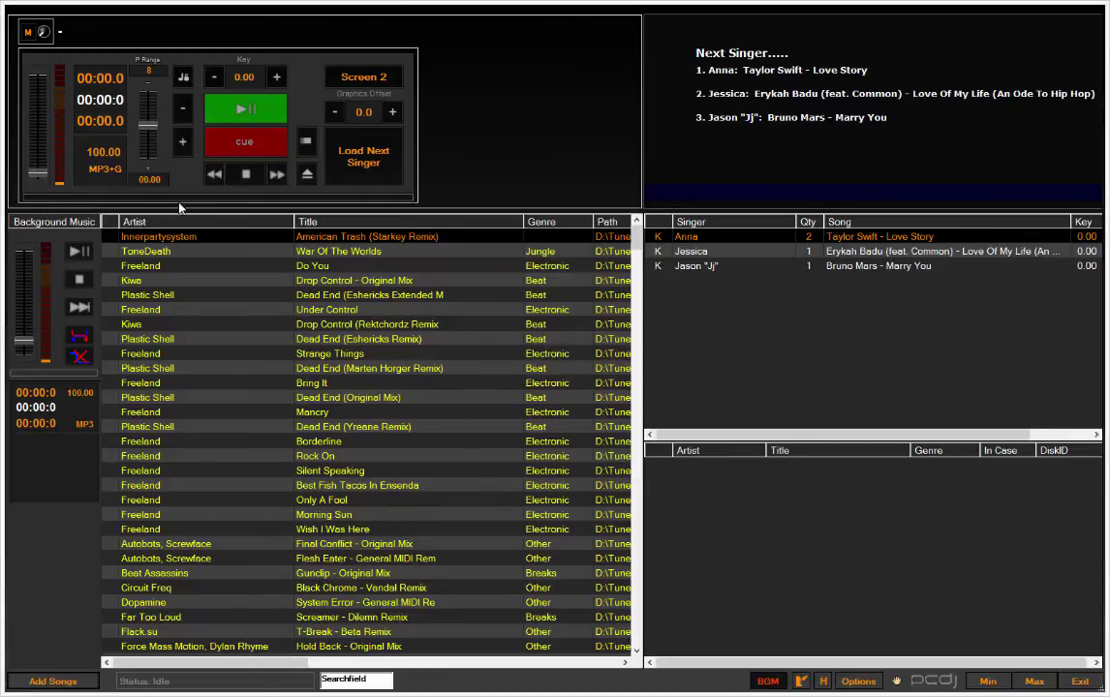
right_click(250, 324)
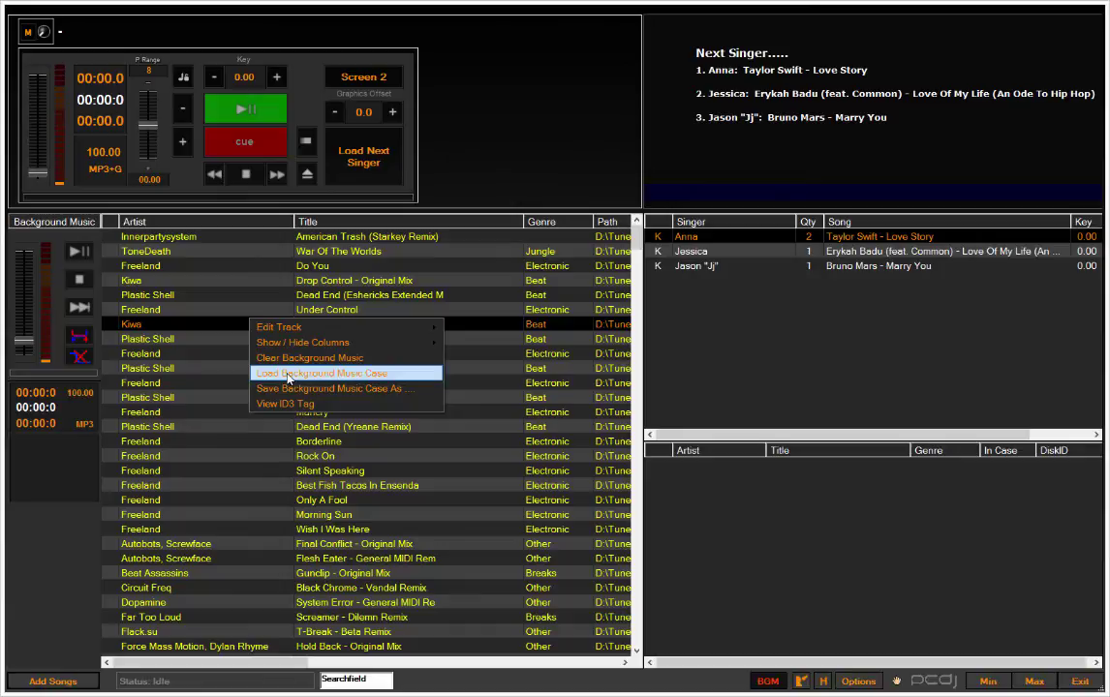
click(283, 388)
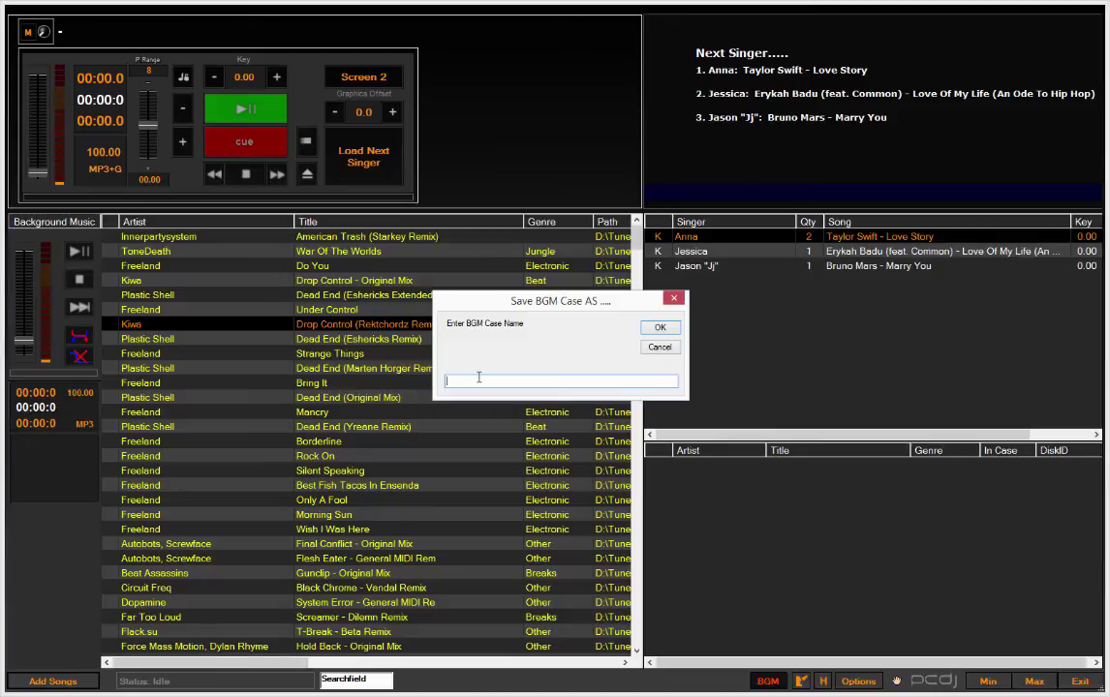
text(50's Tunes)
key(Return)
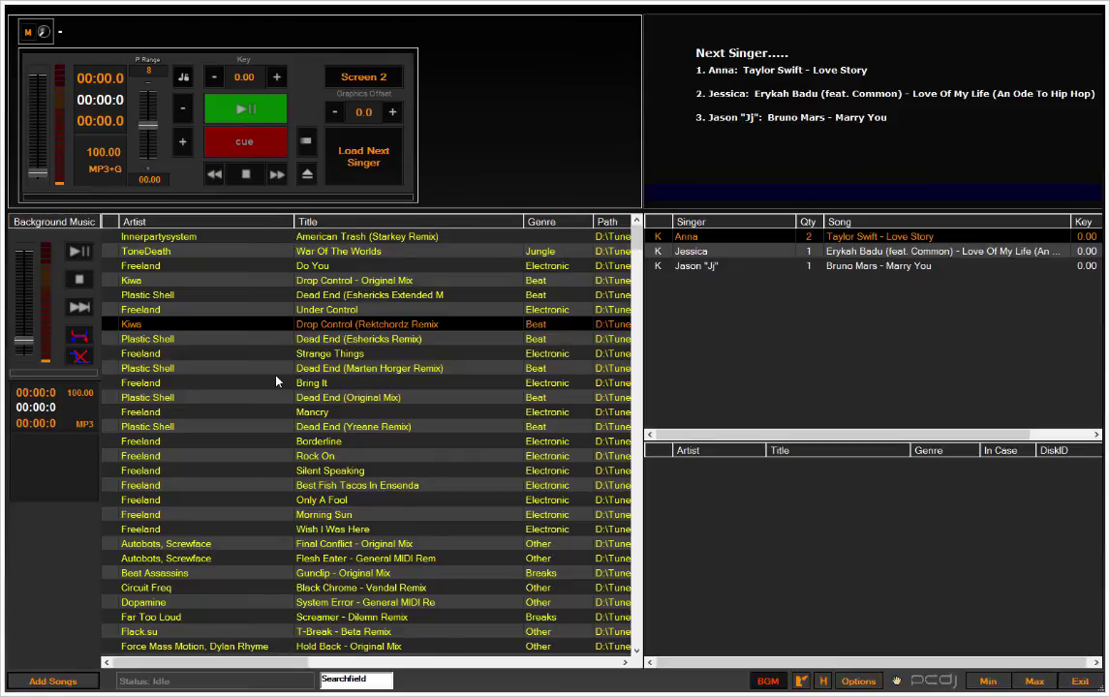
- Load the saved 'Club Music' case, replacing the Breaks songs in the list
right_click(276, 381)
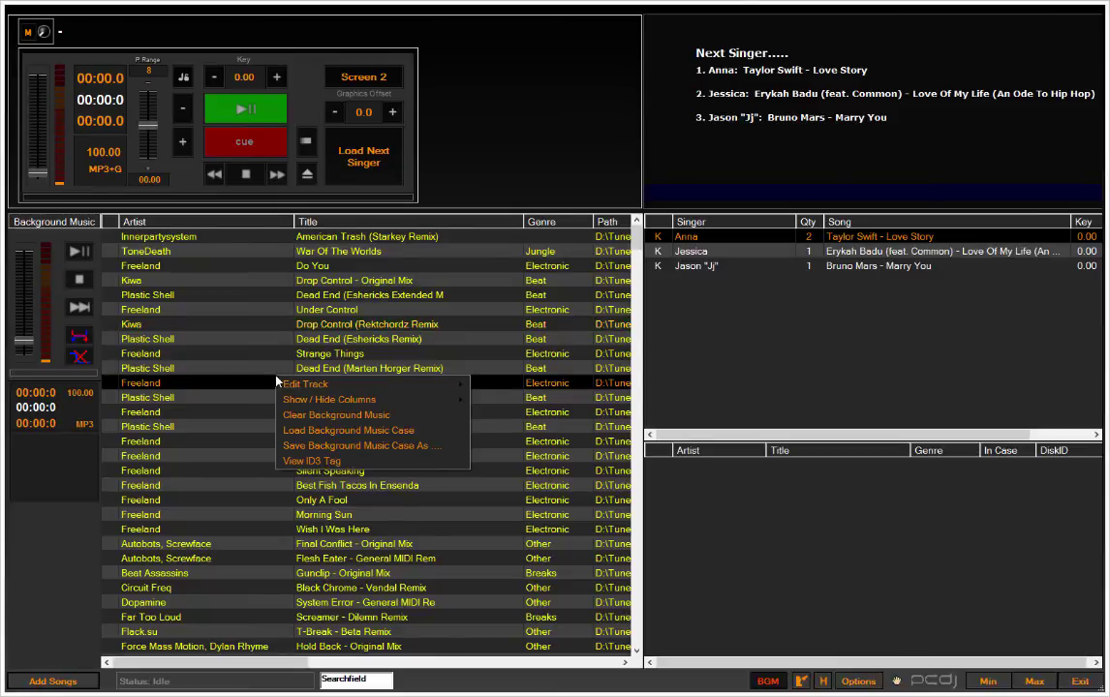
click(295, 431)
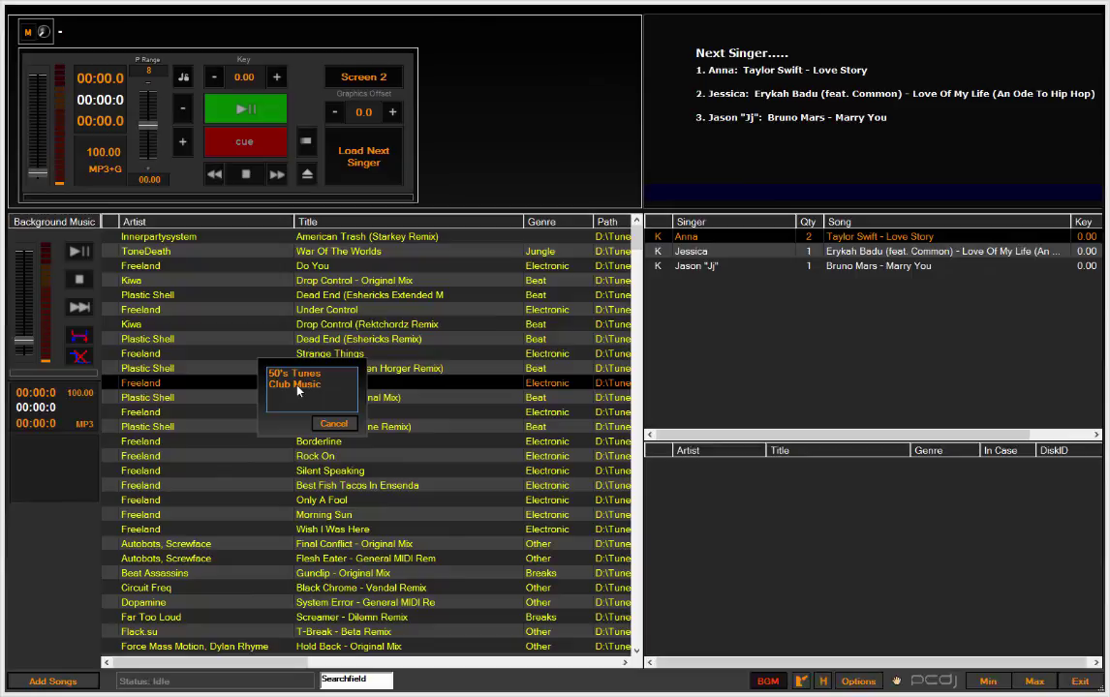
click(296, 386)
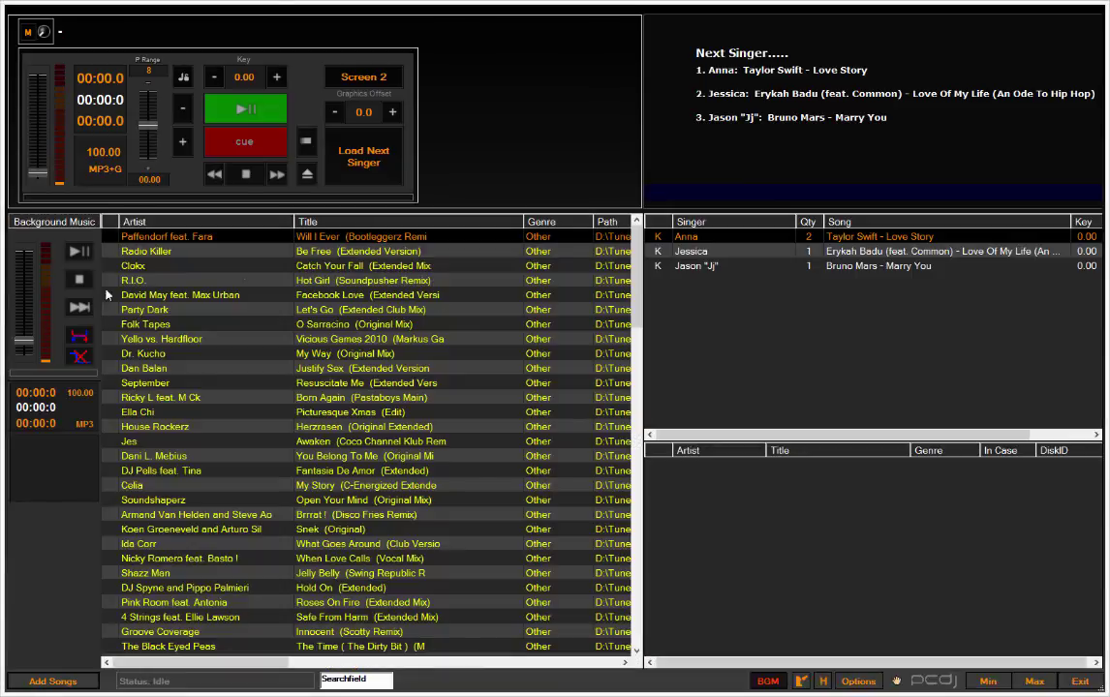